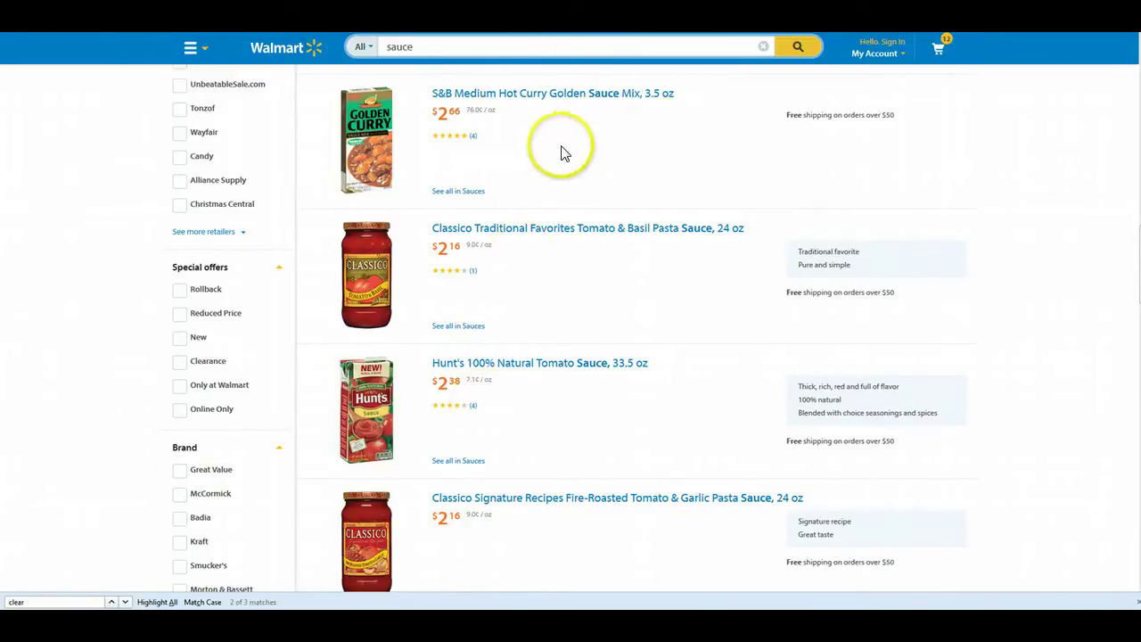
Browse the Walmart sauce search results for a product to check for resale.
scroll(605, 189, up, 3)
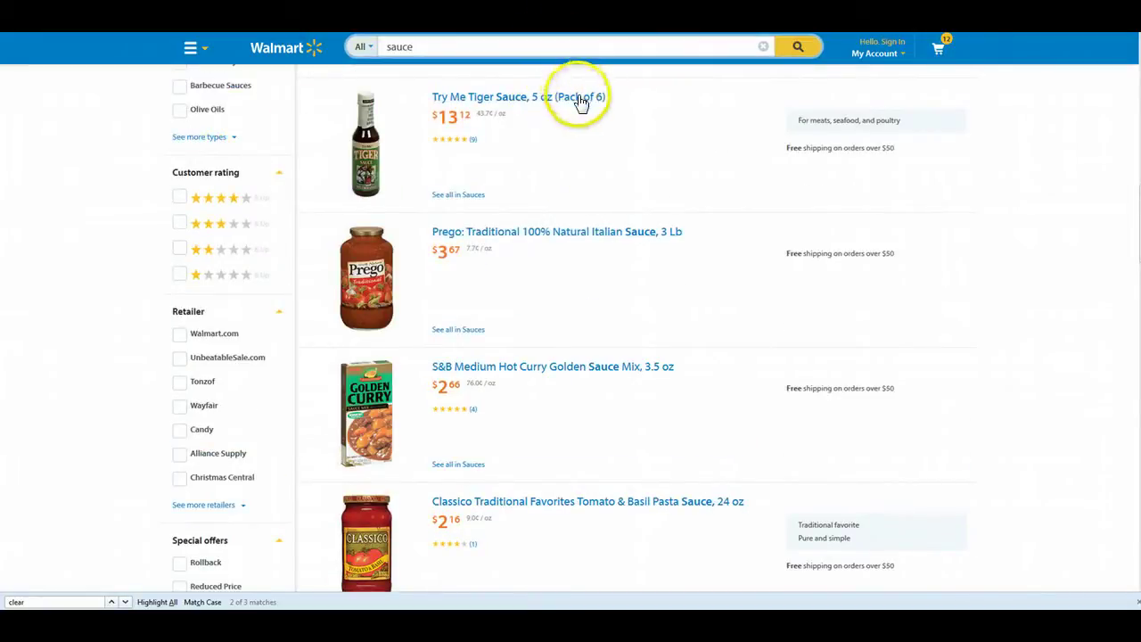
scroll(665, 196, down, 2)
scroll(668, 199, up, 2)
scroll(669, 214, down, 14)
scroll(665, 230, down, 5)
scroll(676, 179, up, 5)
scroll(676, 196, up, 12)
scroll(675, 191, down, 3)
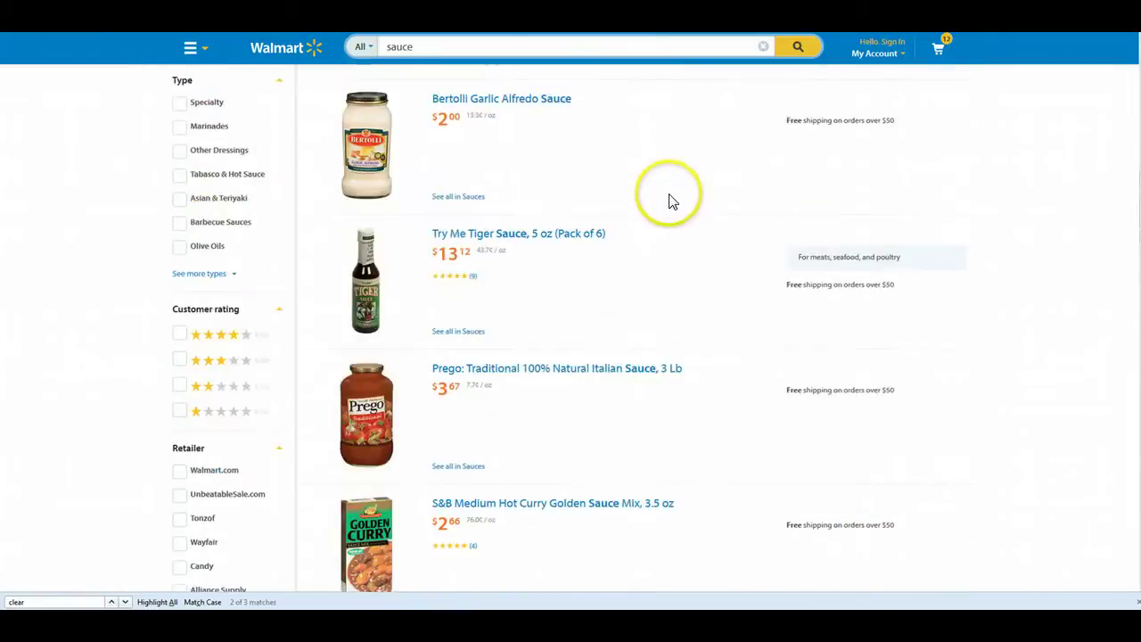
scroll(695, 232, down, 2)
scroll(655, 443, down, 1)
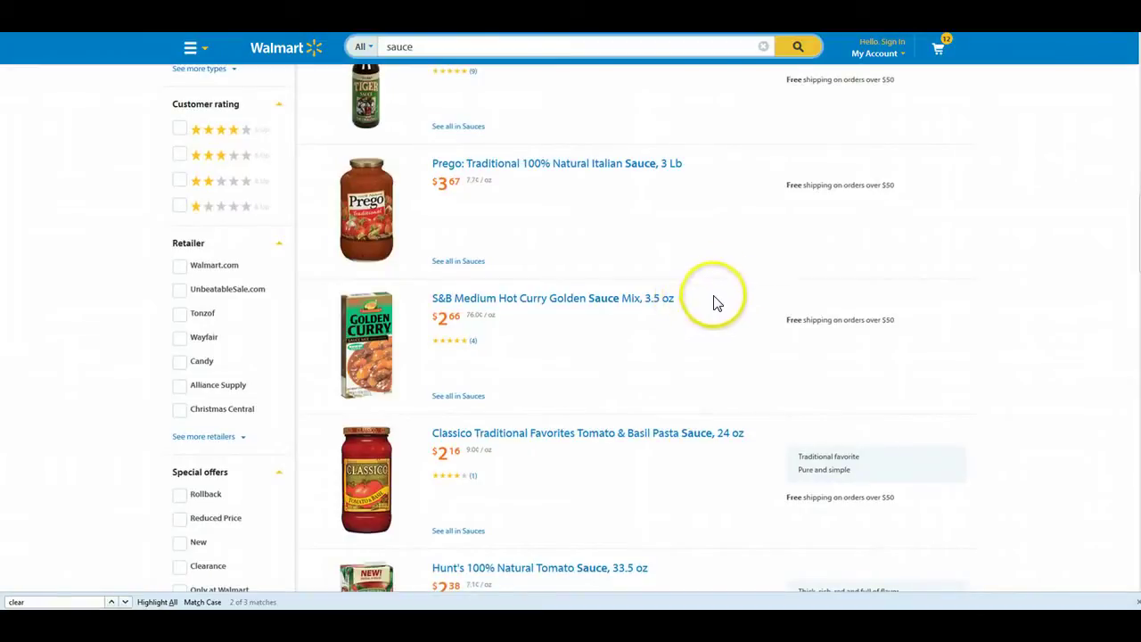
Copy the product title "S&B Medium Hot Curry Golden Sauce Mix, 3.5 oz" from the Walmart results.
drag(703, 306, 433, 296)
key(ctrl+c)
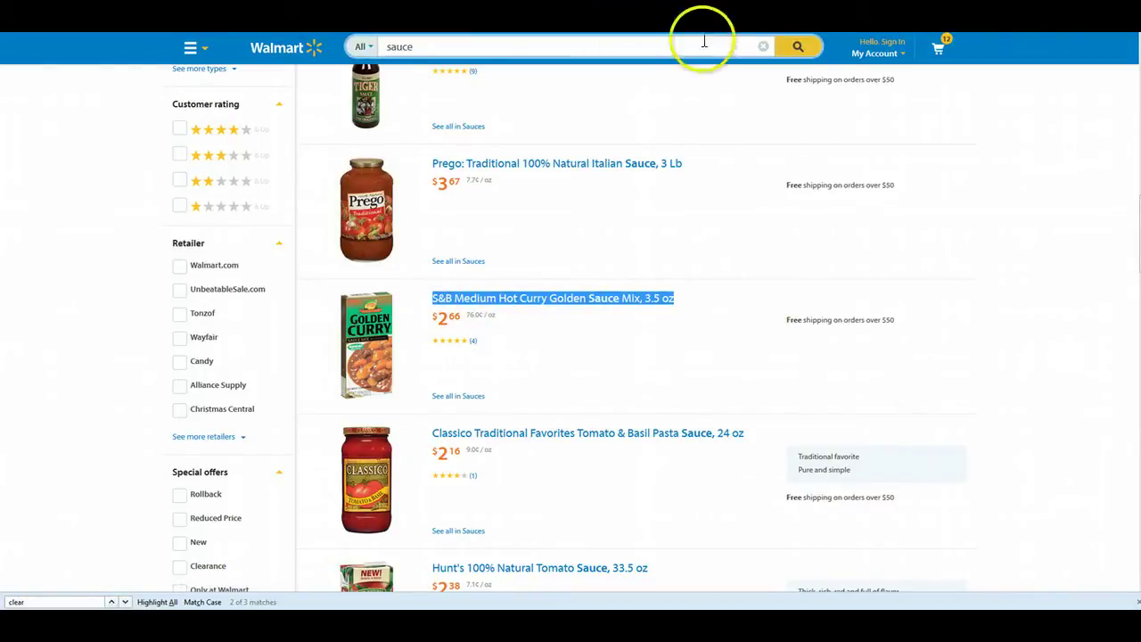
click(651, 26)
click(552, 92)
right_click(549, 90)
click(600, 148)
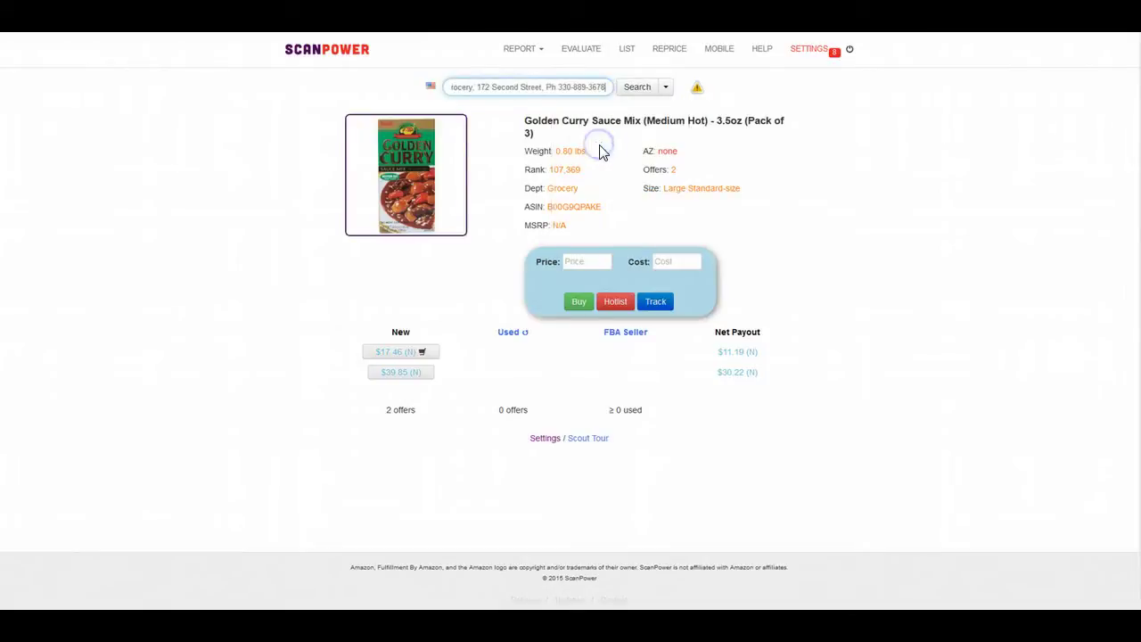
key(ctrl+a)
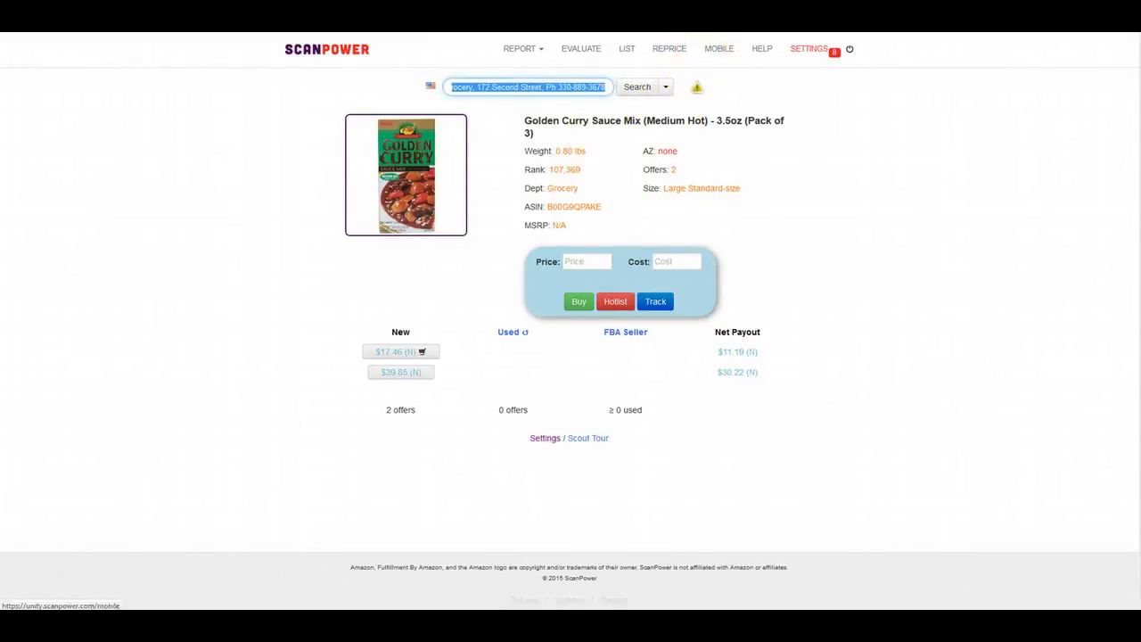
key(Delete)
Search ScanPower for the copied Walmart product title and select "Golden Curry Sauce Mix (Medium Hot) - 3.5oz (Pack of 3)".
click(567, 27)
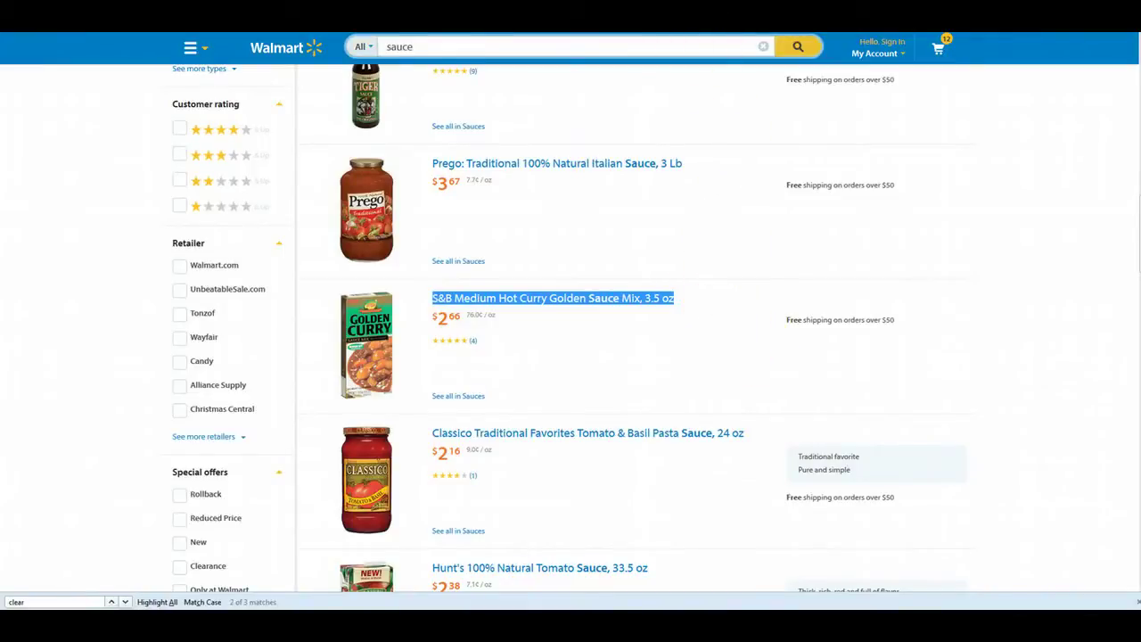
key(ctrl+Tab)
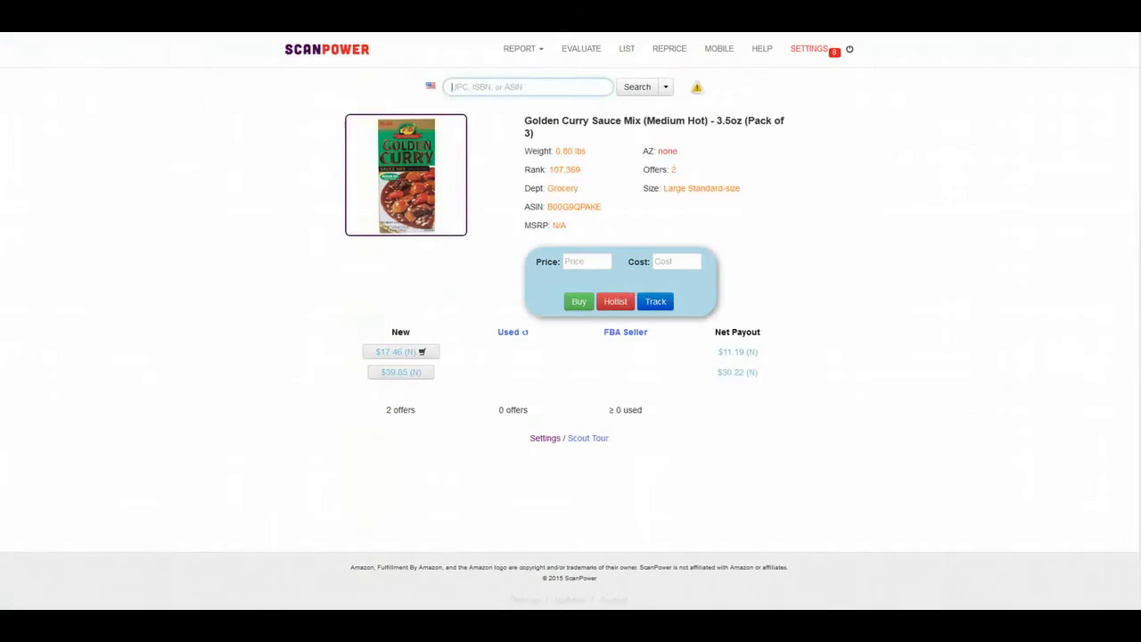
click(592, 87)
key(ctrl+v)
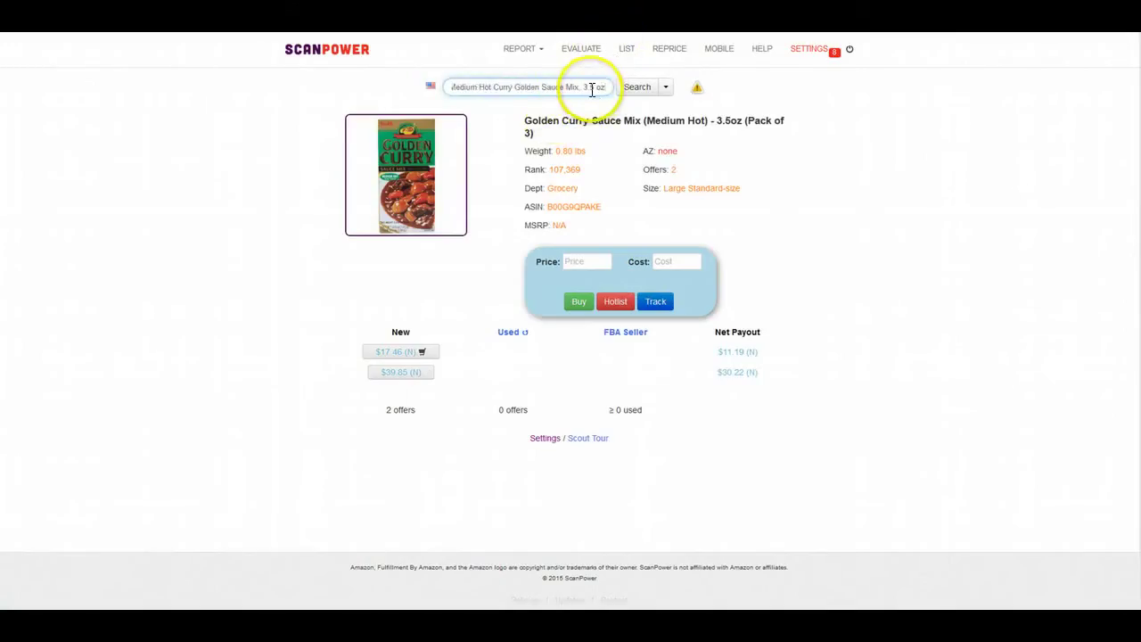
key(Return)
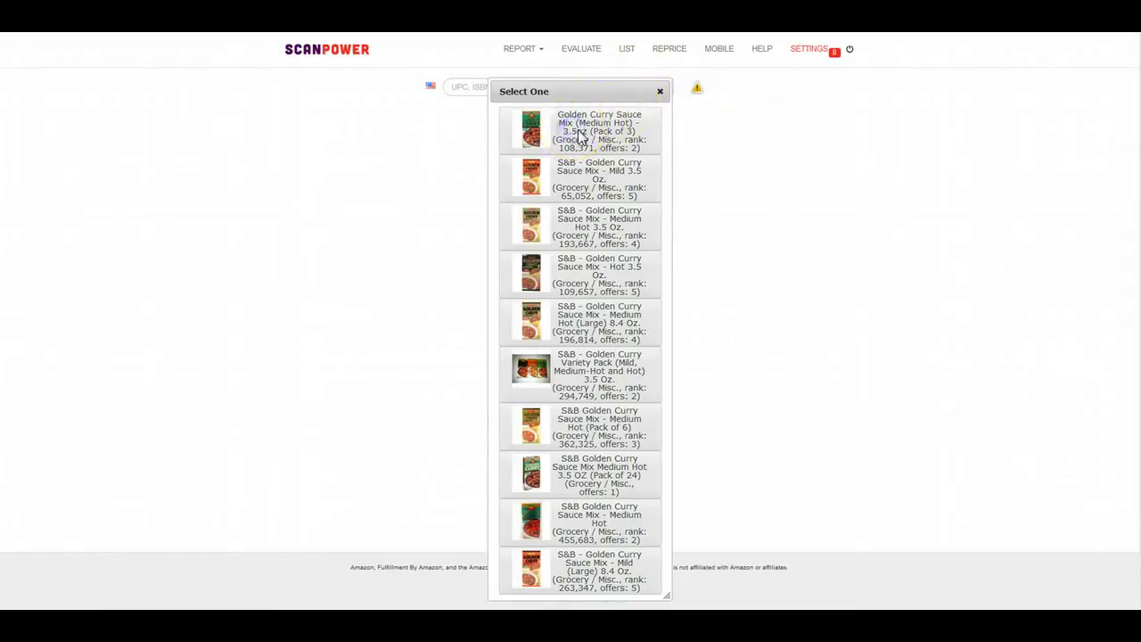
click(629, 146)
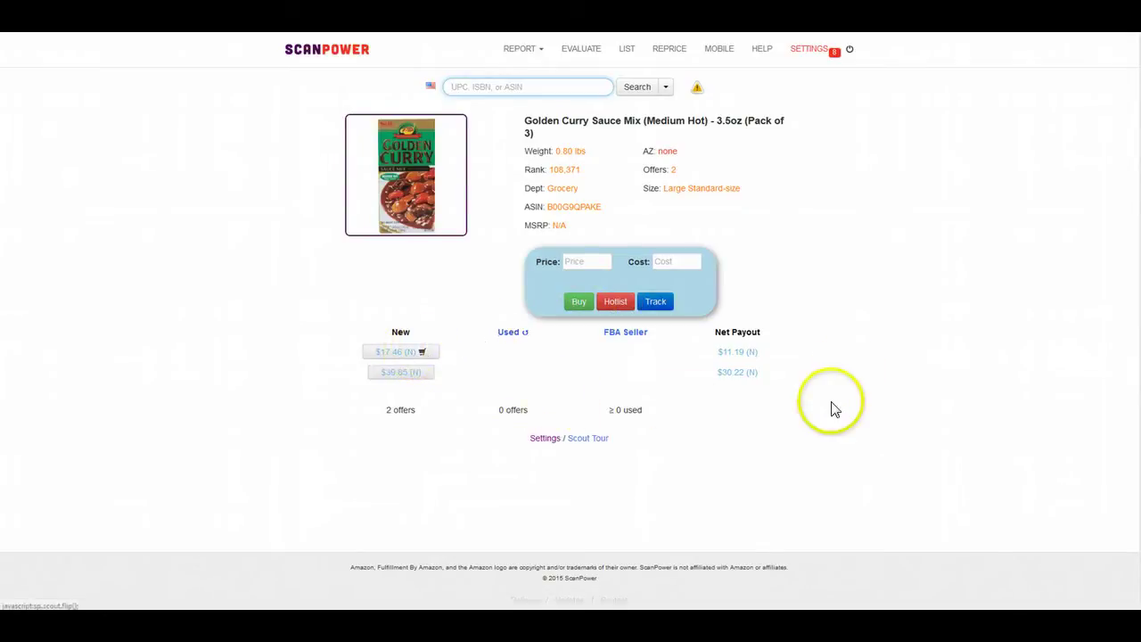
Enter 25 as the selling price to calculate the pack's net payout.
click(595, 261)
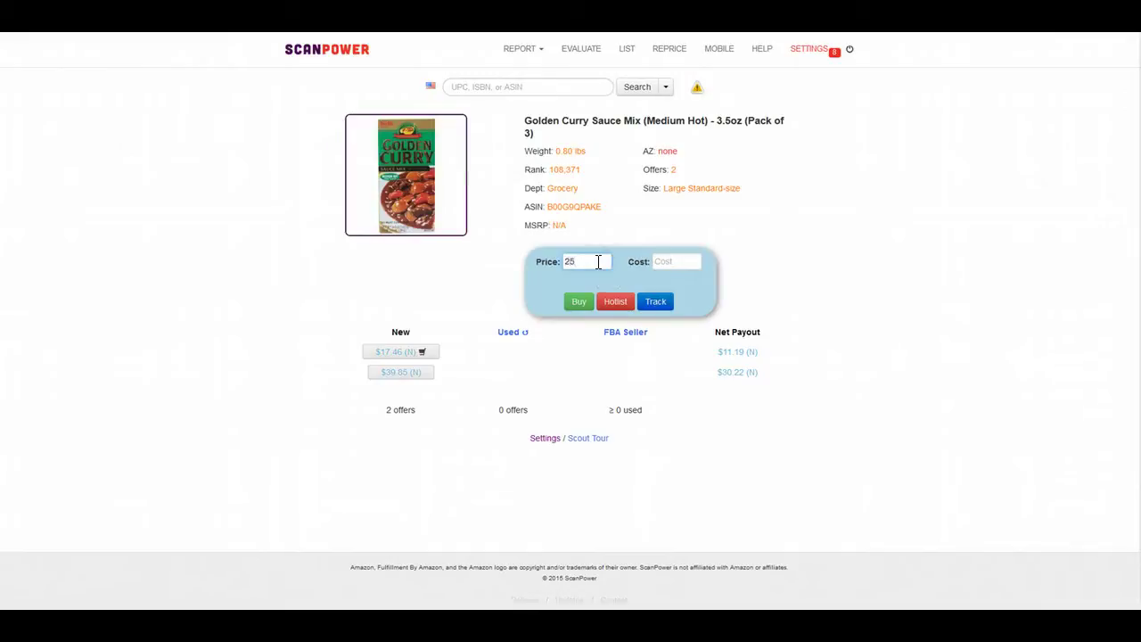
key(Tab)
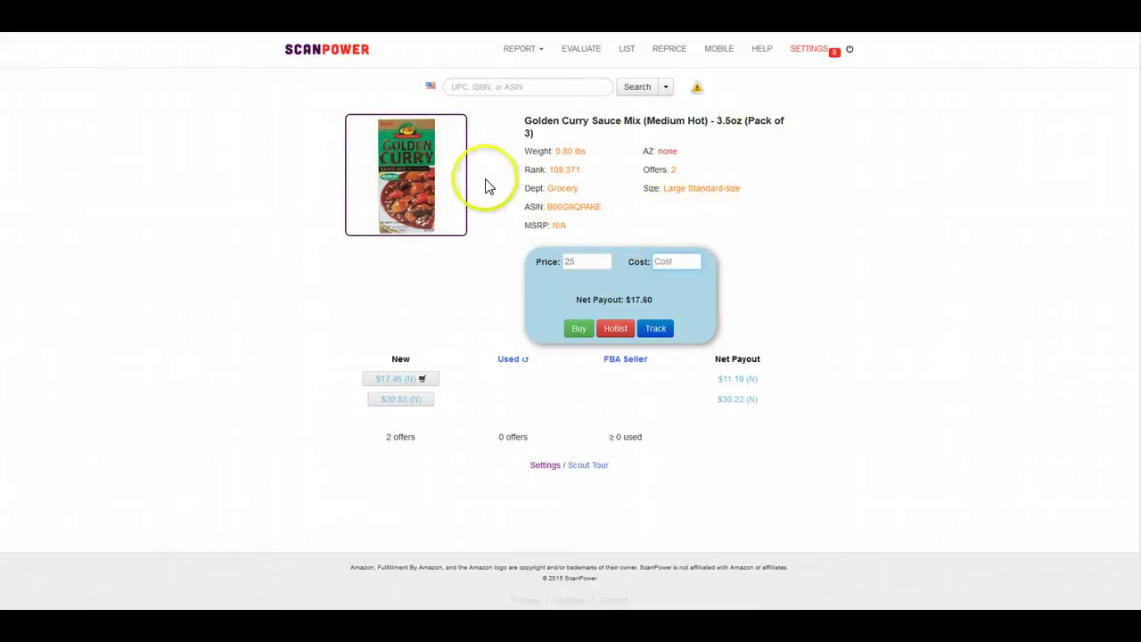
Copy the product's ASIN B00G9QPAKE from ScanPower, switch to Keepa and search for it.
click(580, 206)
double_click(581, 206)
right_click(596, 210)
click(603, 216)
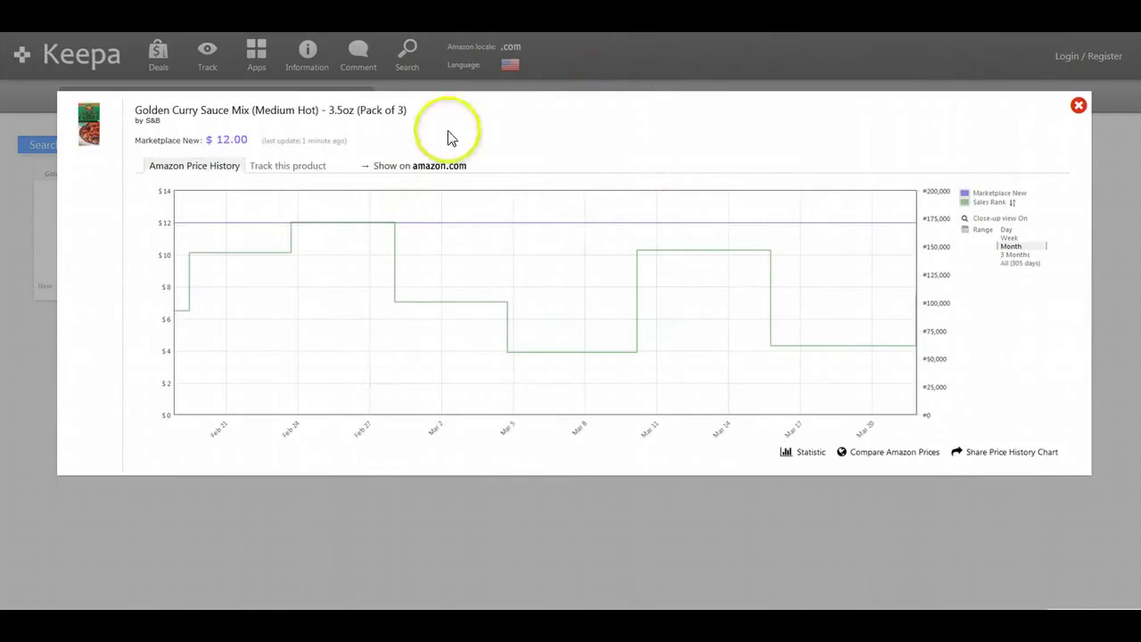
click(1134, 201)
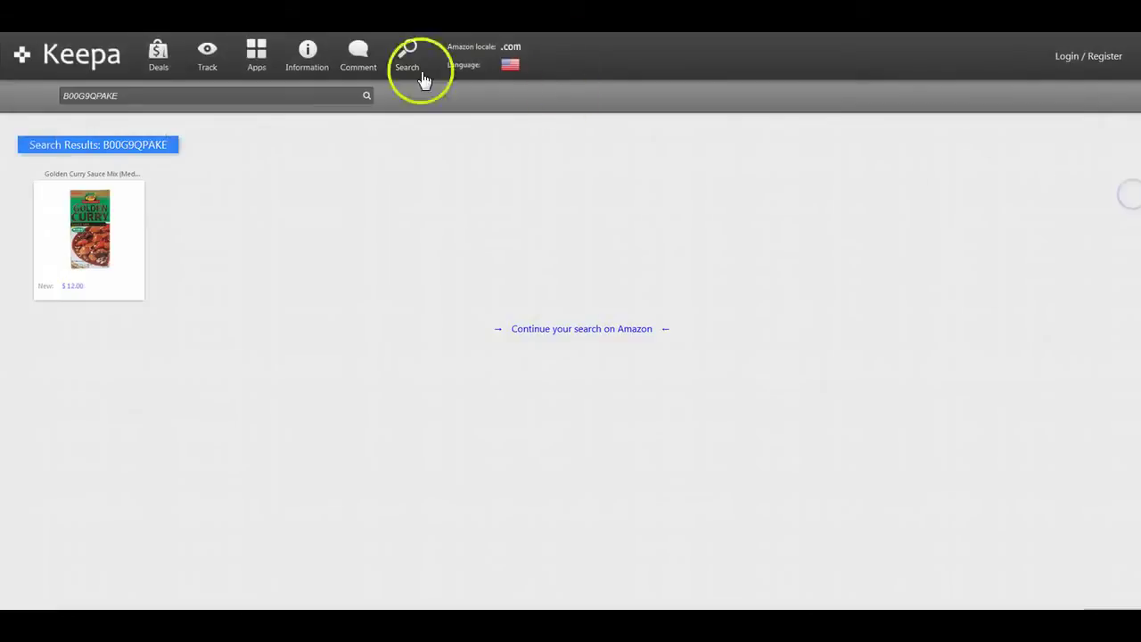
right_click(265, 94)
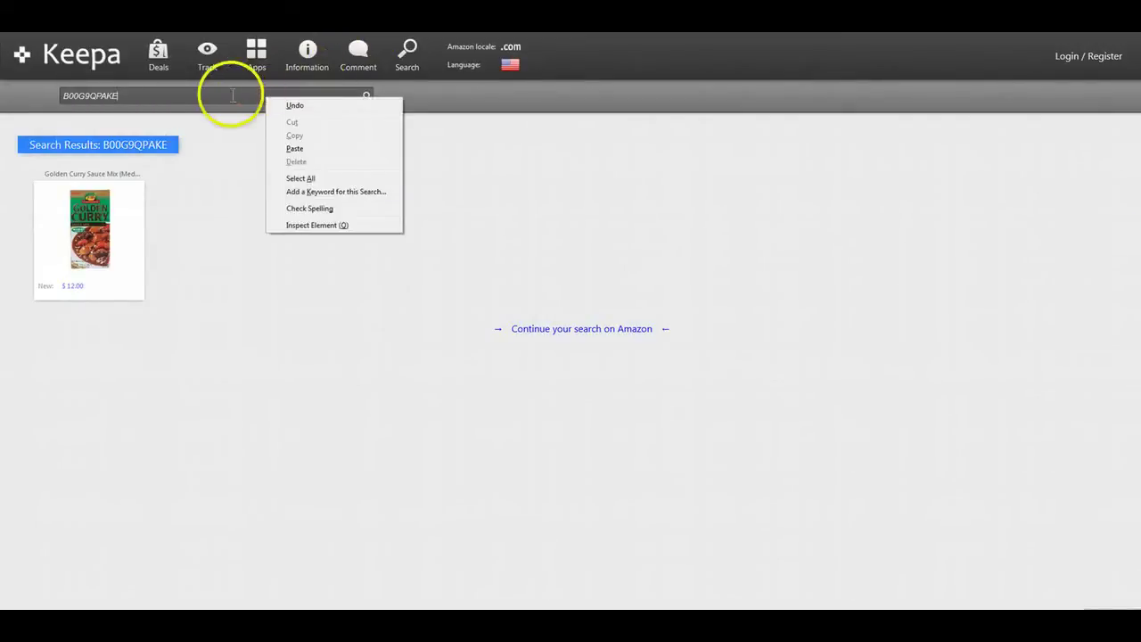
click(237, 149)
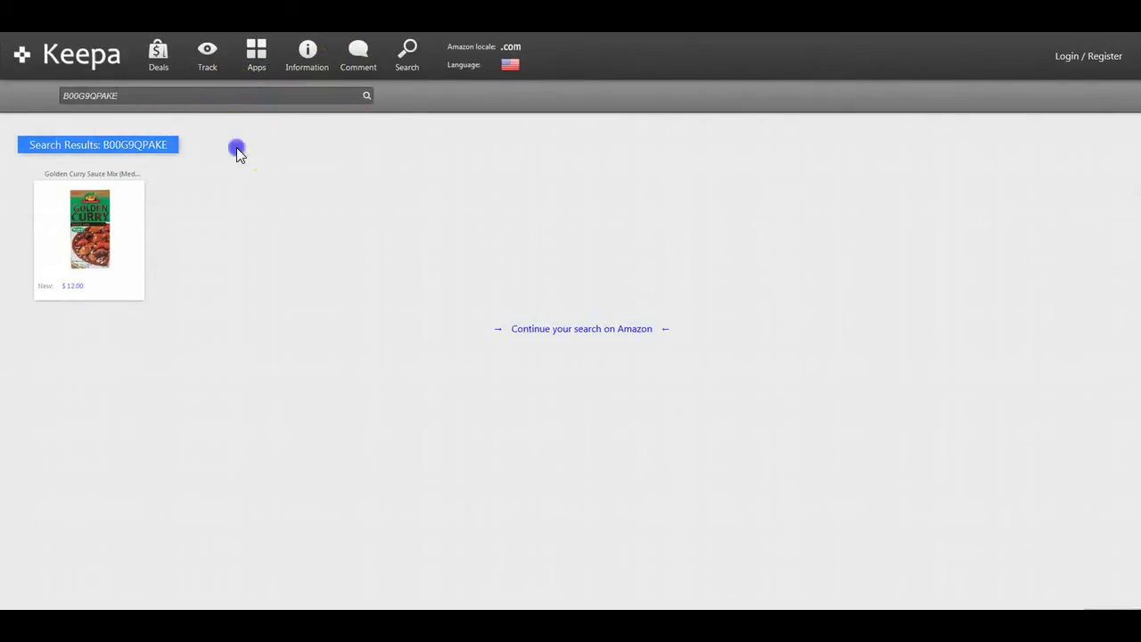
click(366, 97)
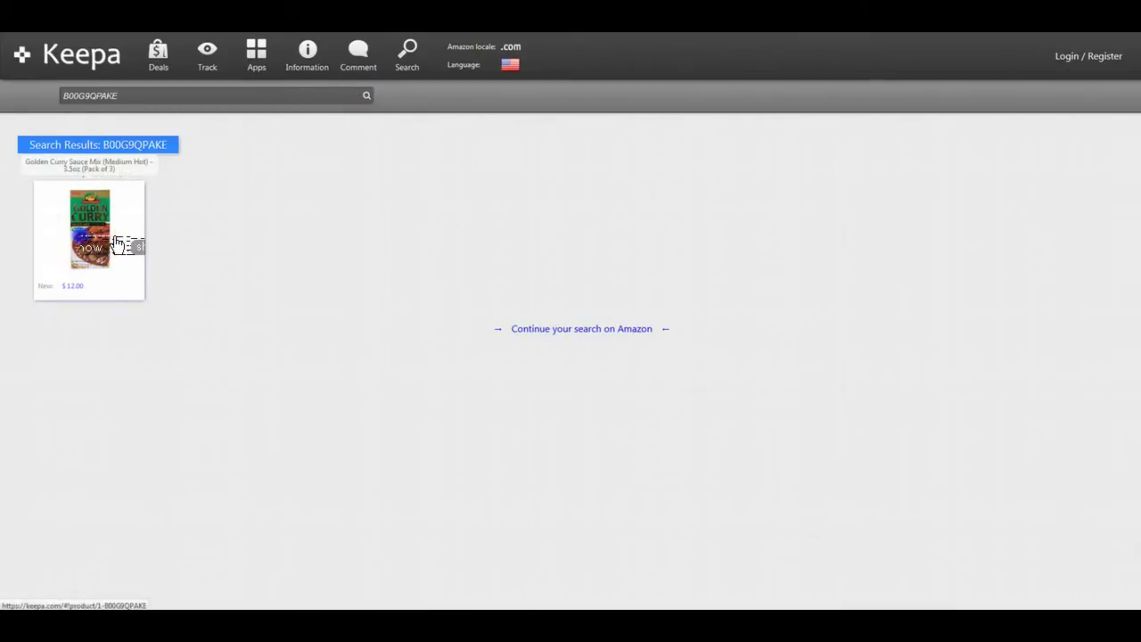
Open the Amazon price history of the Golden Curry Sauce Mix result and set the chart range to Month.
click(123, 230)
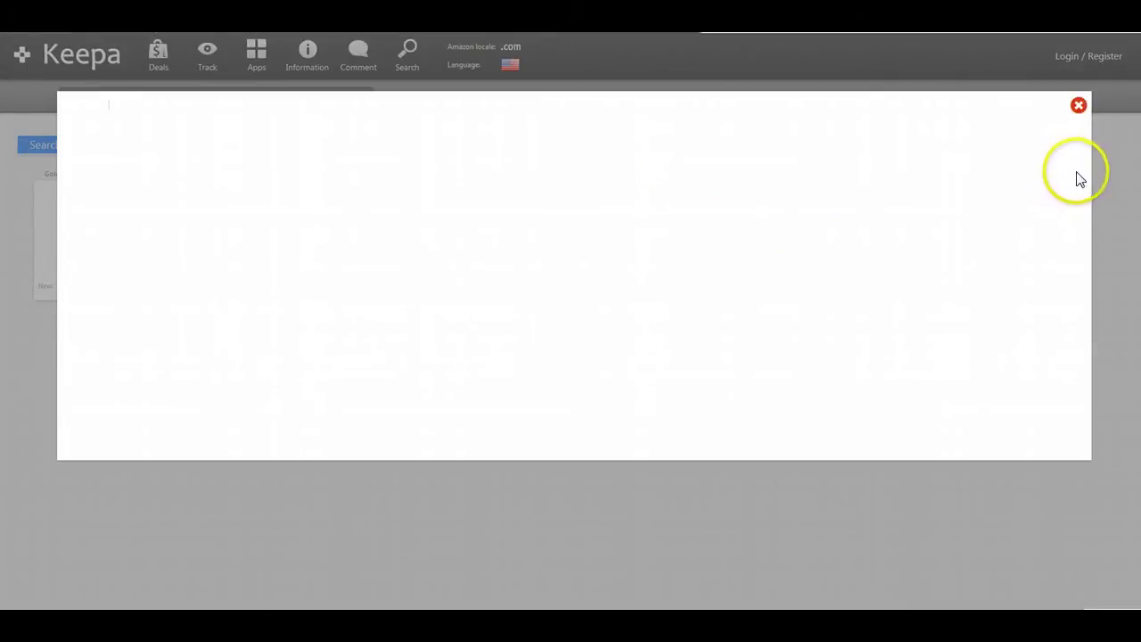
click(1079, 106)
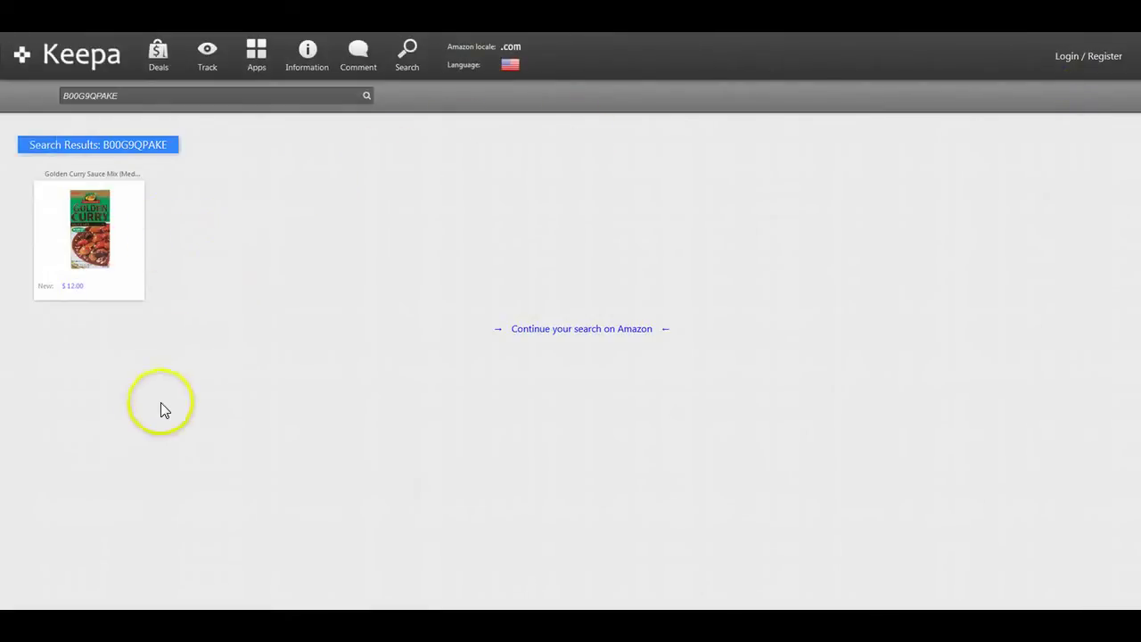
click(114, 235)
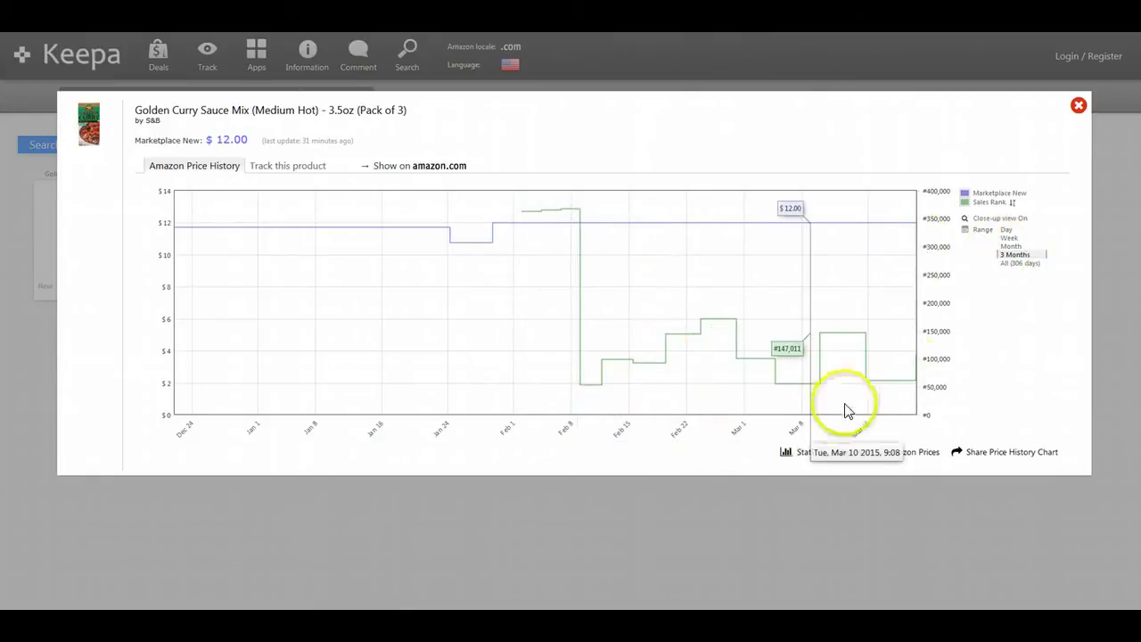
click(1012, 247)
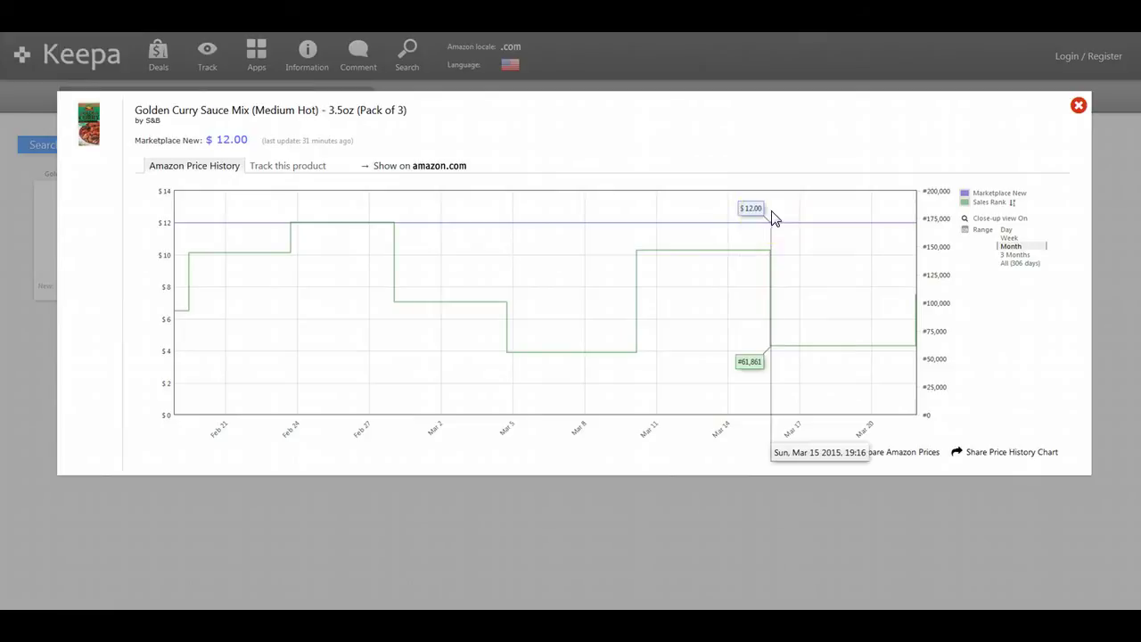
Return to the Walmart sauce results and look through the products listed above the curry sauce mix.
key(ctrl+t)
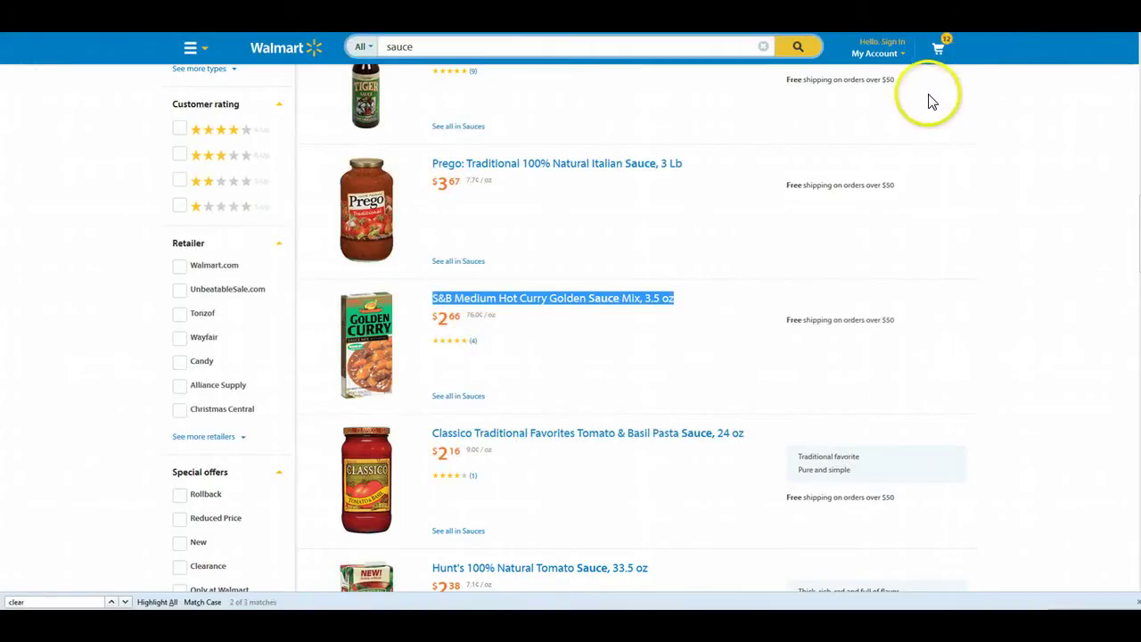
scroll(881, 116, up, 3)
scroll(881, 142, up, 10)
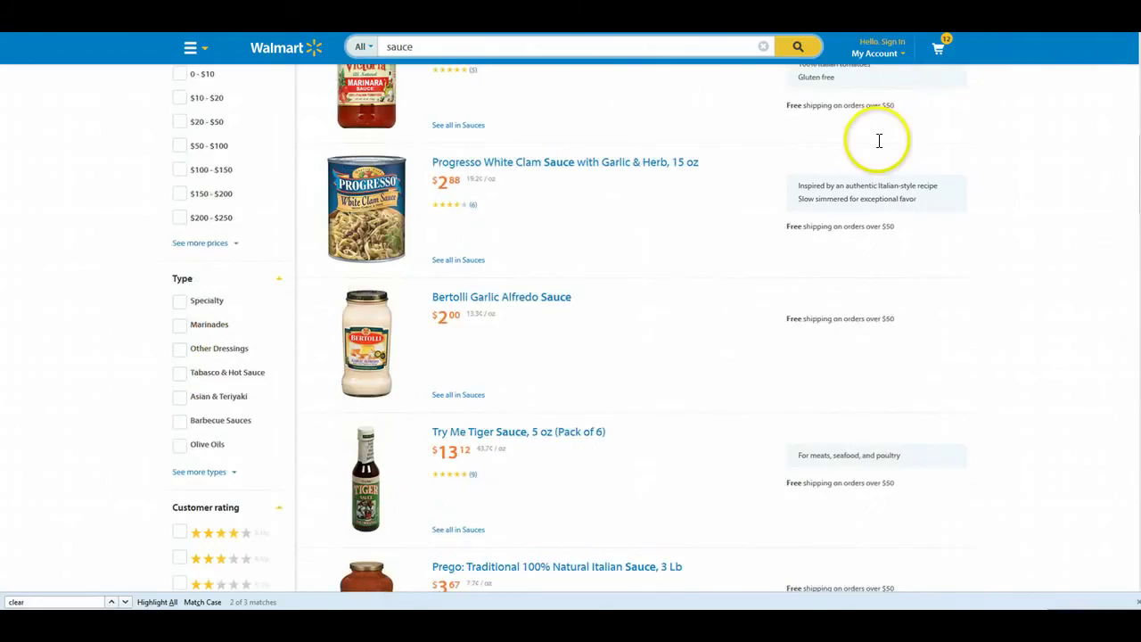